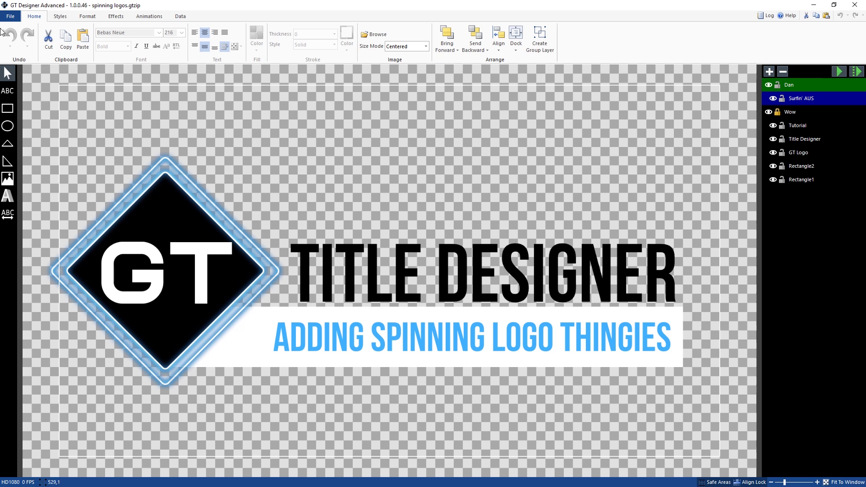
Create a new HD1080 document and start inserting an image from the GT Video folder.
{"action": "left_click", "coordinate": [10, 16]}
{"action": "left_click", "coordinate": [13, 12]}
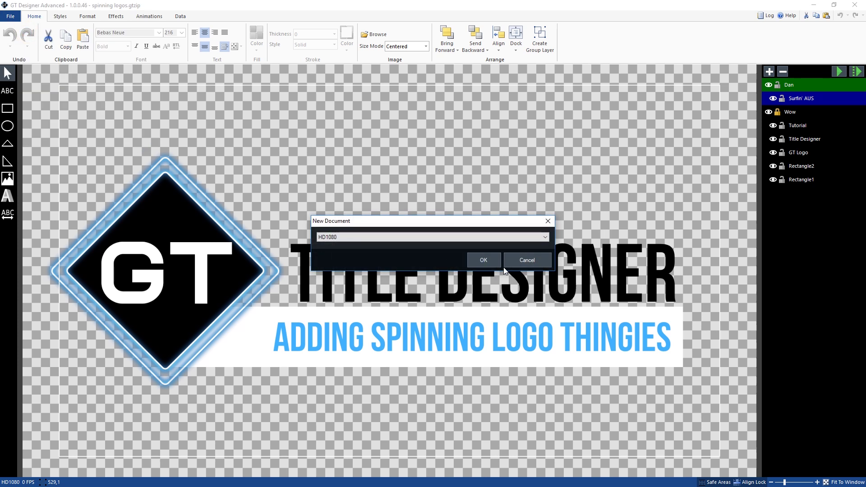
{"action": "left_click", "coordinate": [499, 266]}
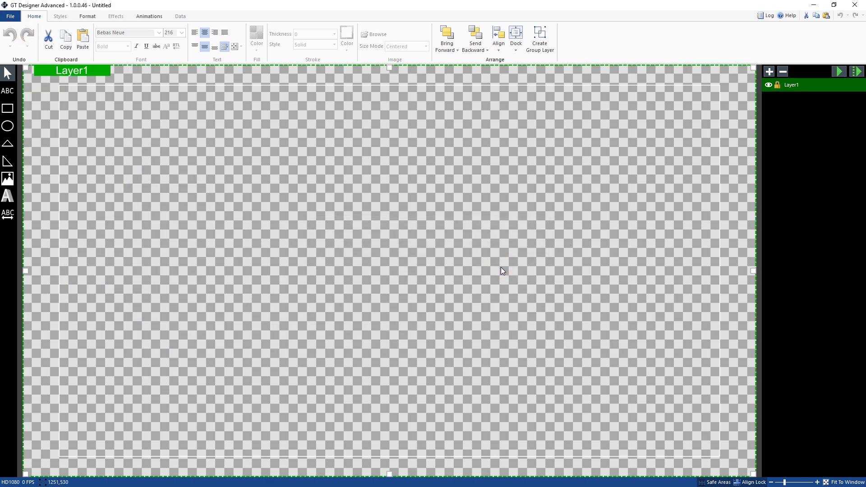
{"action": "left_click", "coordinate": [8, 179]}
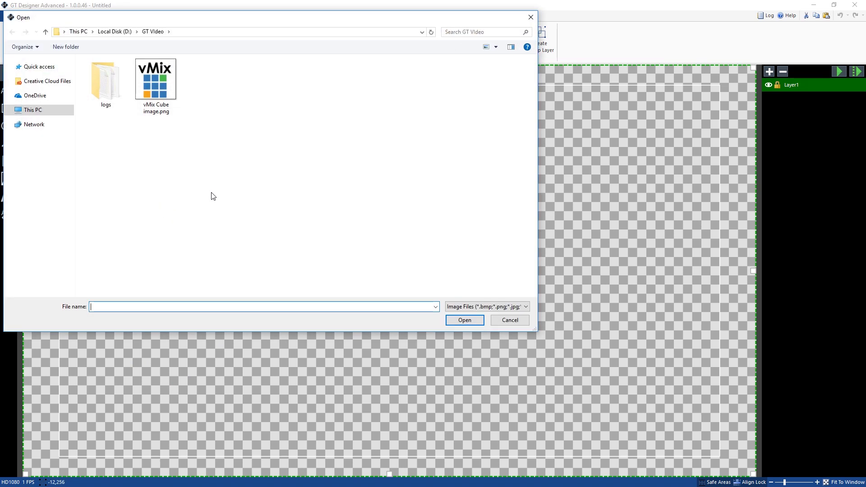
Insert 'vMix Cube image.png' onto the canvas as Image1.
{"action": "left_click", "coordinate": [170, 113]}
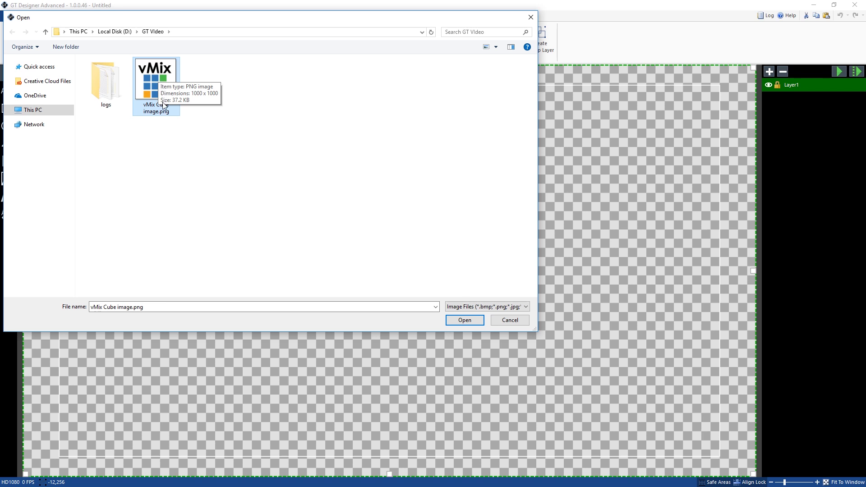
{"action": "left_click", "coordinate": [465, 321]}
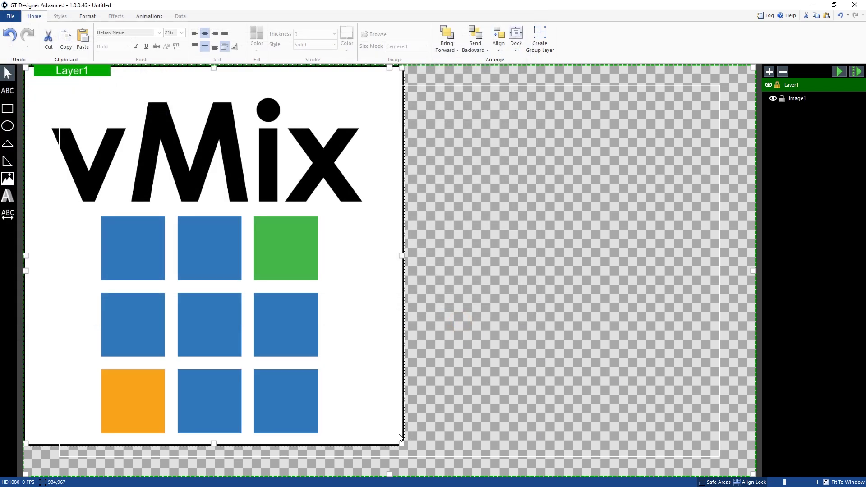
Shrink the vMix Cube logo to a small square and move it to the canvas's bottom-left.
{"action": "left_click_drag", "start_coordinate": [401, 444], "coordinate": [112, 154]}
{"action": "left_click_drag", "start_coordinate": [95, 117], "coordinate": [141, 439]}
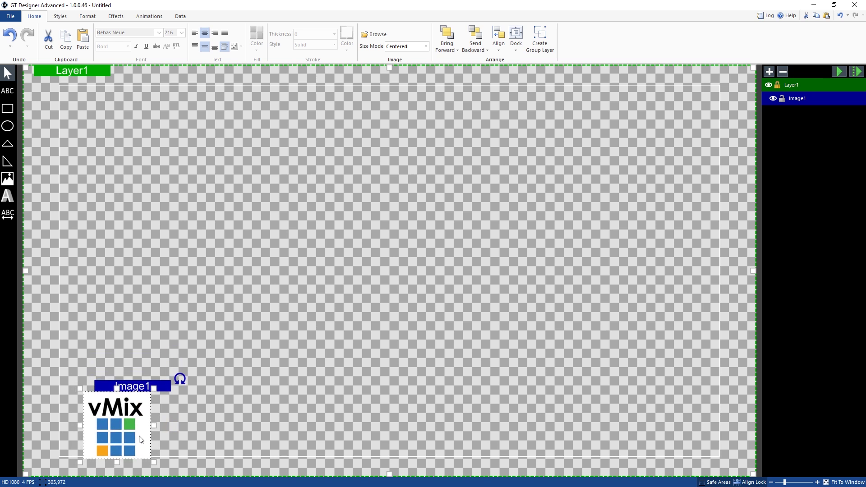
{"action": "left_click", "coordinate": [7, 108]}
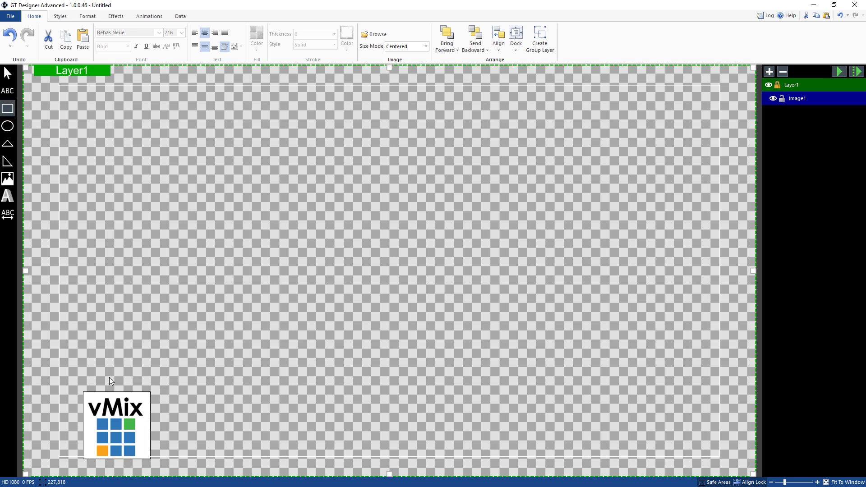
Draw Rectangle1 across the bottom, fill it white, and layer it behind Image1.
{"action": "left_click_drag", "start_coordinate": [113, 400], "coordinate": [706, 454]}
{"action": "right_click", "coordinate": [686, 441]}
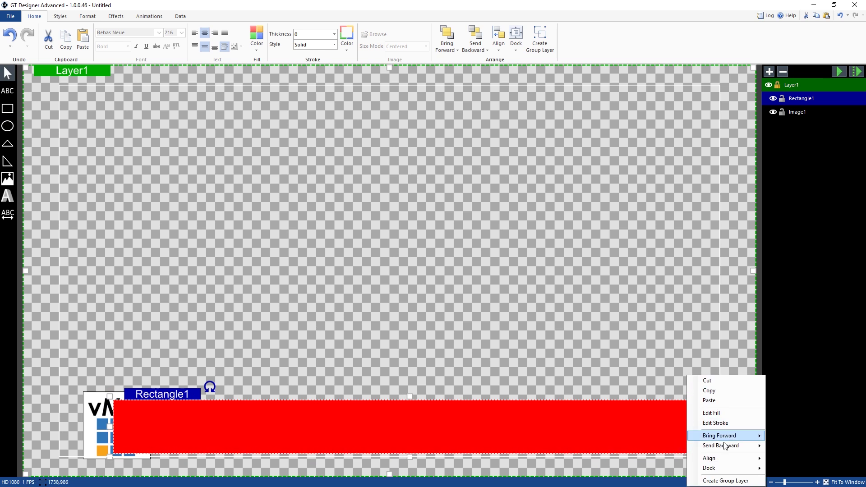
{"action": "left_click", "coordinate": [717, 414]}
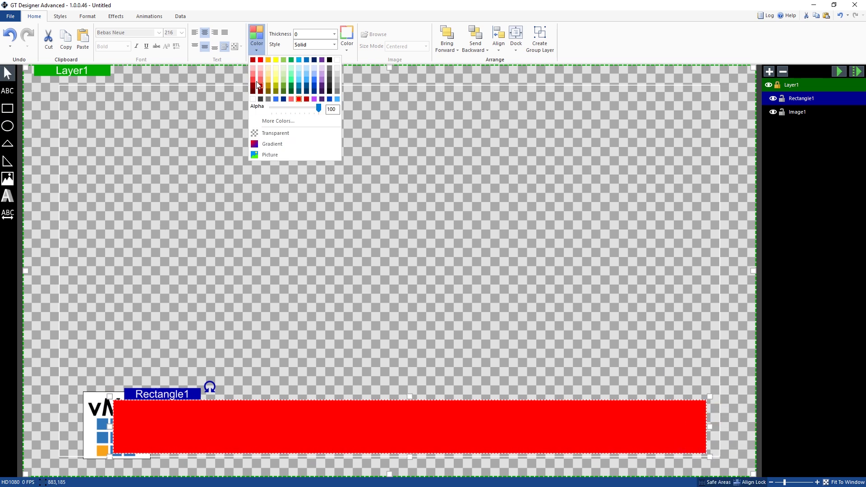
{"action": "left_click", "coordinate": [330, 60]}
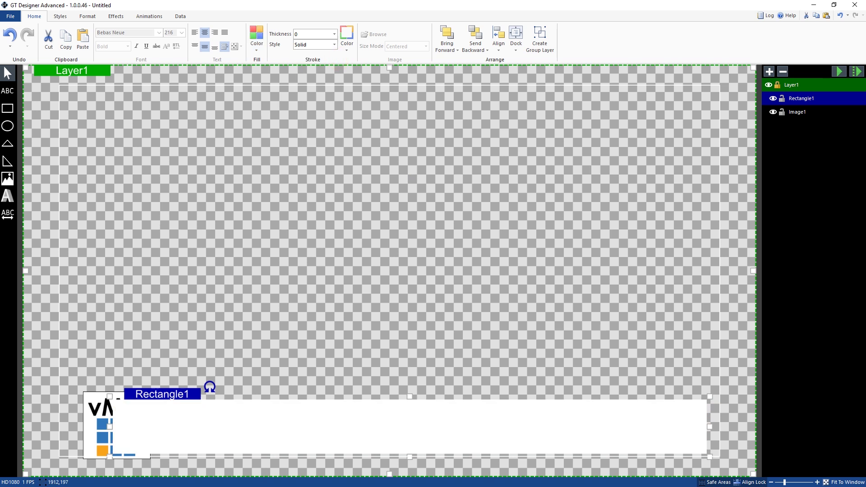
{"action": "left_click_drag", "start_coordinate": [817, 113], "coordinate": [817, 115]}
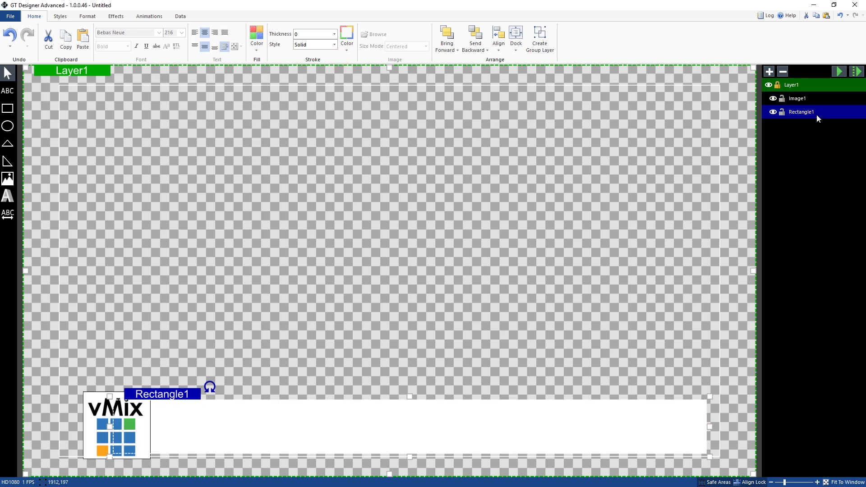
{"action": "left_click", "coordinate": [348, 364]}
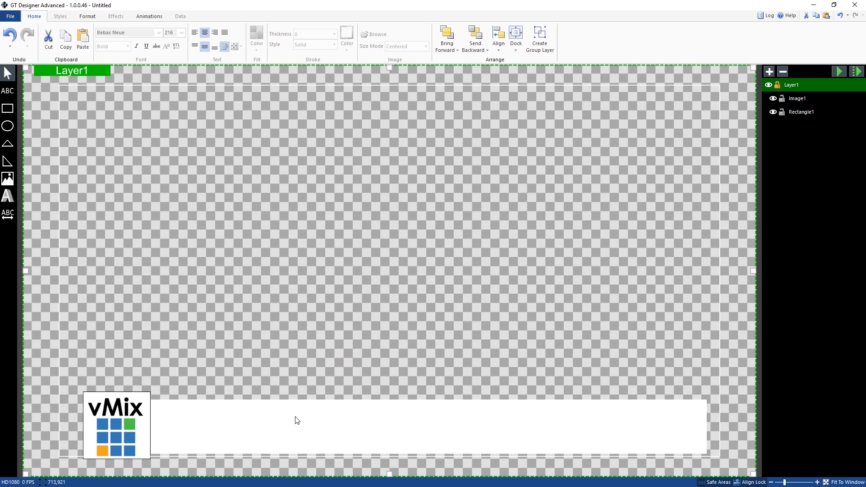
{"action": "left_click", "coordinate": [129, 423]}
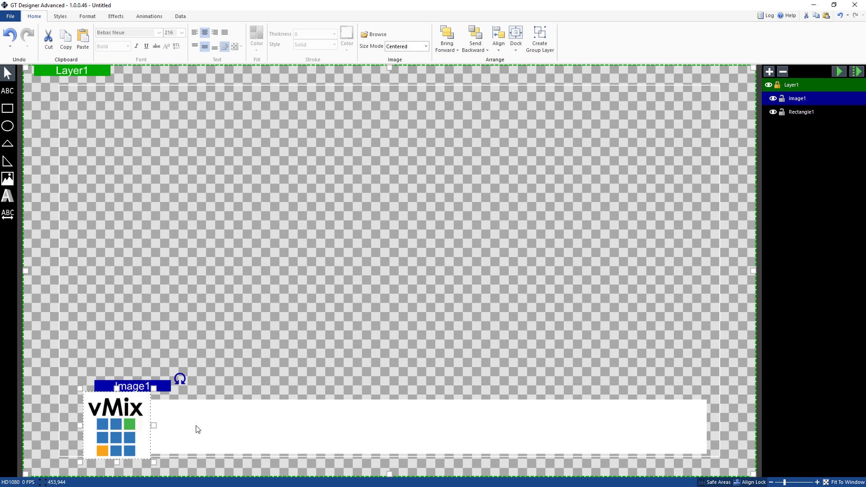
Change Image1's geometry from Plane to Cube in the Format settings.
{"action": "left_click", "coordinate": [94, 17]}
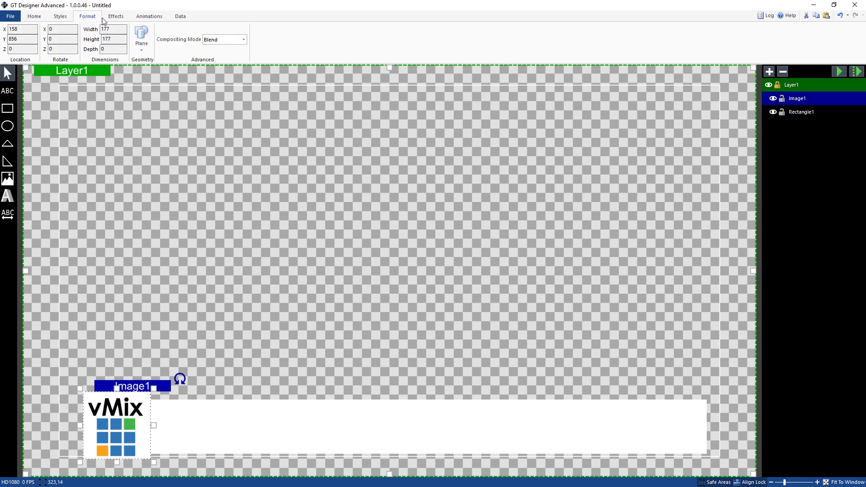
{"action": "left_click", "coordinate": [147, 40]}
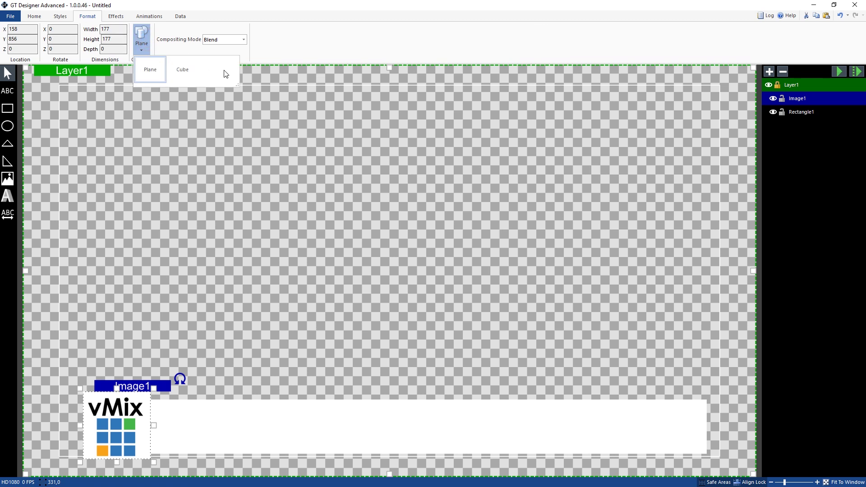
{"action": "left_click", "coordinate": [194, 73]}
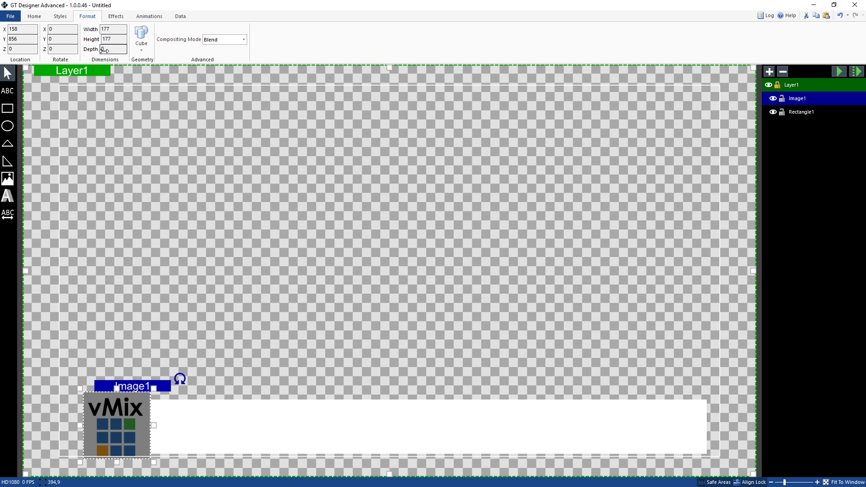
{"action": "left_click", "coordinate": [109, 28]}
Set Image1's width, height and depth to 180 each.
{"action": "type", "text": "180"}
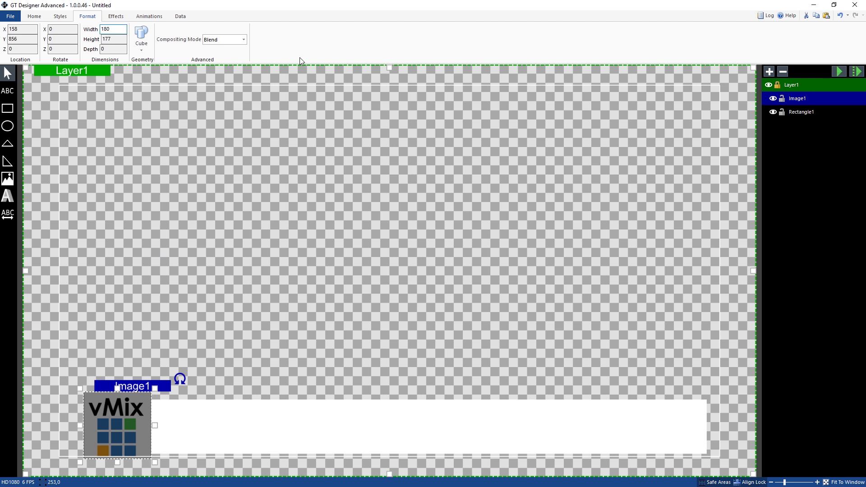
{"action": "key", "text": "Tab"}
{"action": "type", "text": "18"}
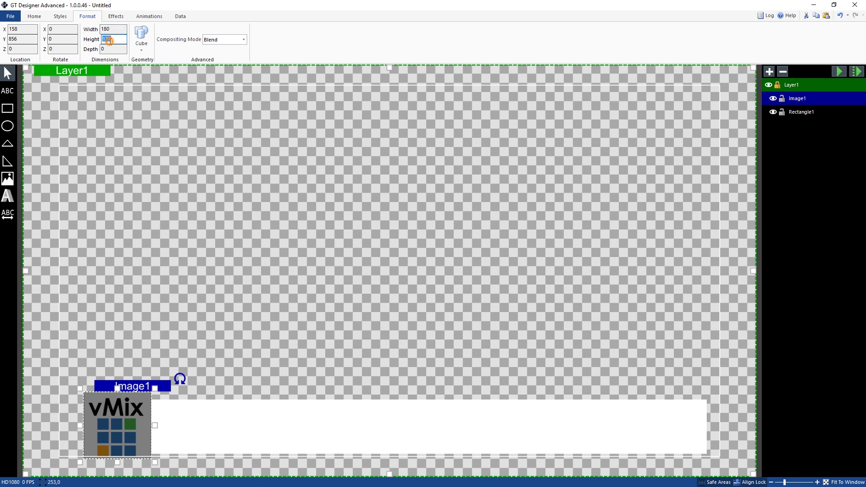
{"action": "type", "text": "0"}
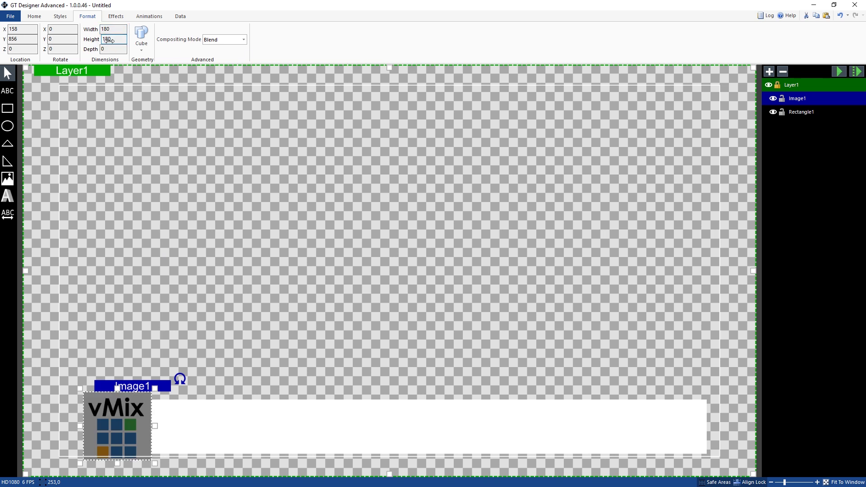
{"action": "left_click", "coordinate": [111, 49]}
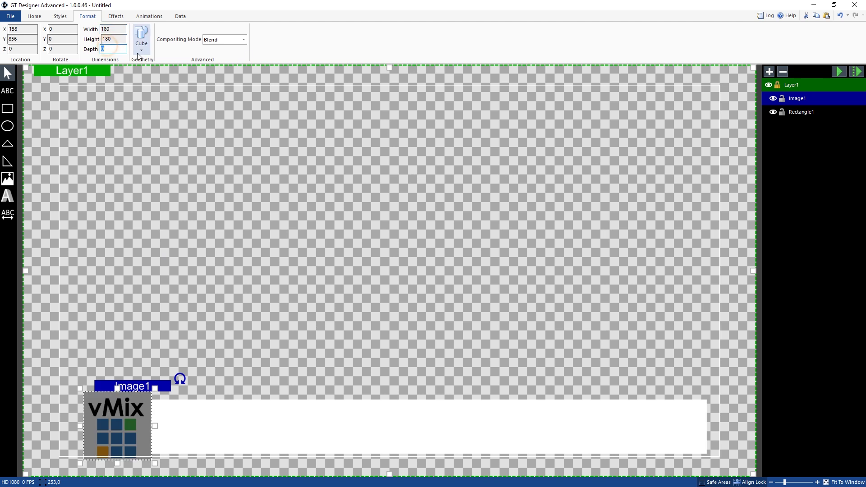
{"action": "type", "text": "180"}
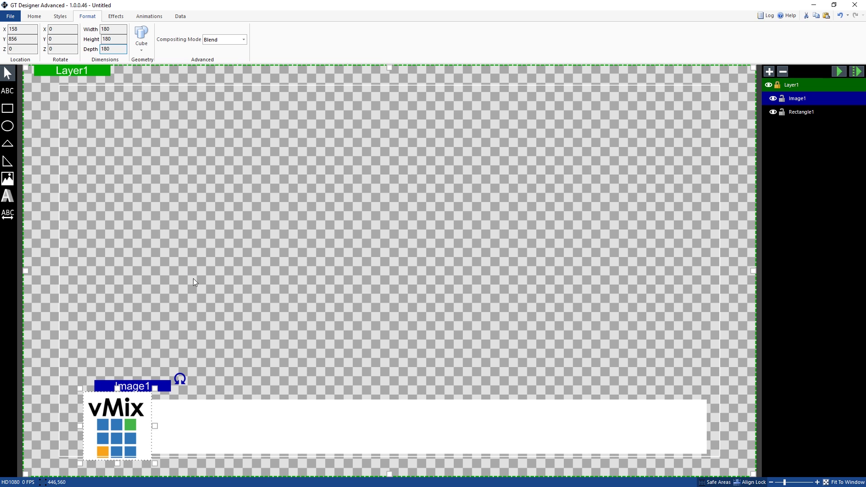
{"action": "left_click", "coordinate": [156, 18]}
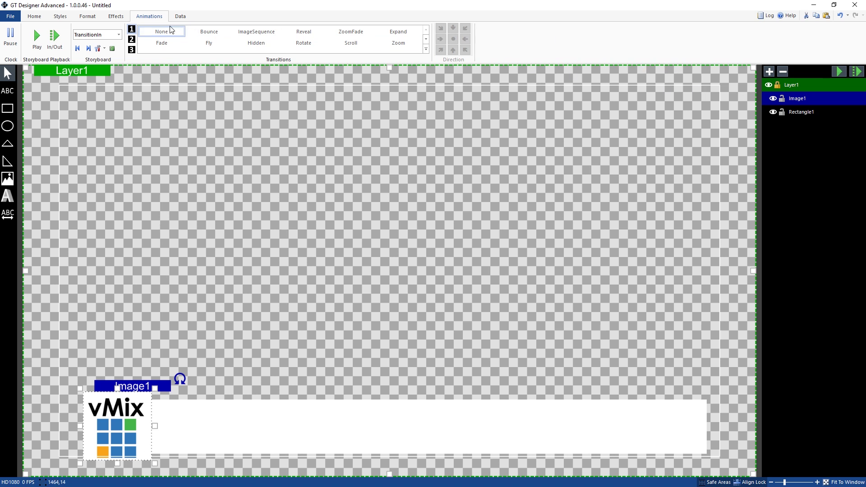
Choose the Continuous storyboard for Image1 in the Animations settings.
{"action": "left_click", "coordinate": [119, 35]}
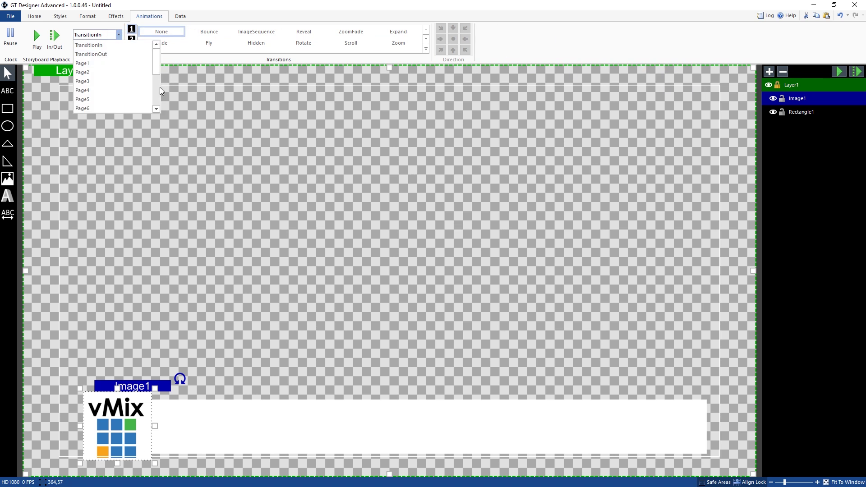
{"action": "left_click_drag", "start_coordinate": [156, 70], "coordinate": [154, 99]}
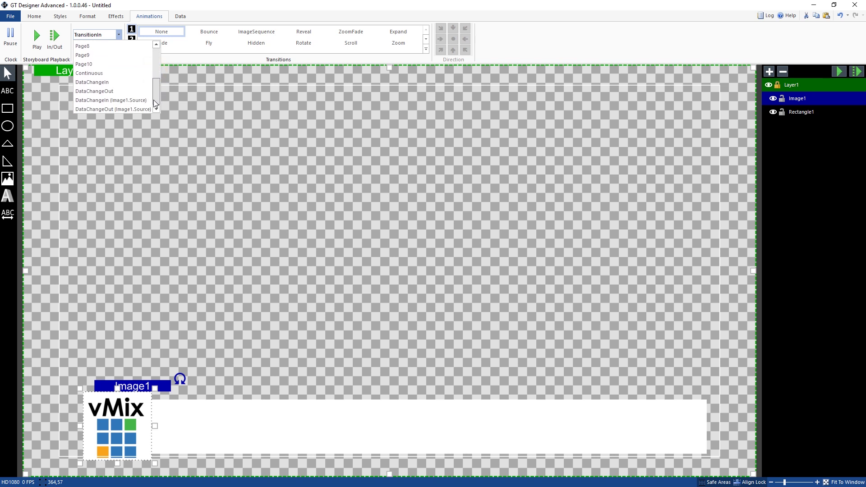
{"action": "left_click", "coordinate": [103, 74]}
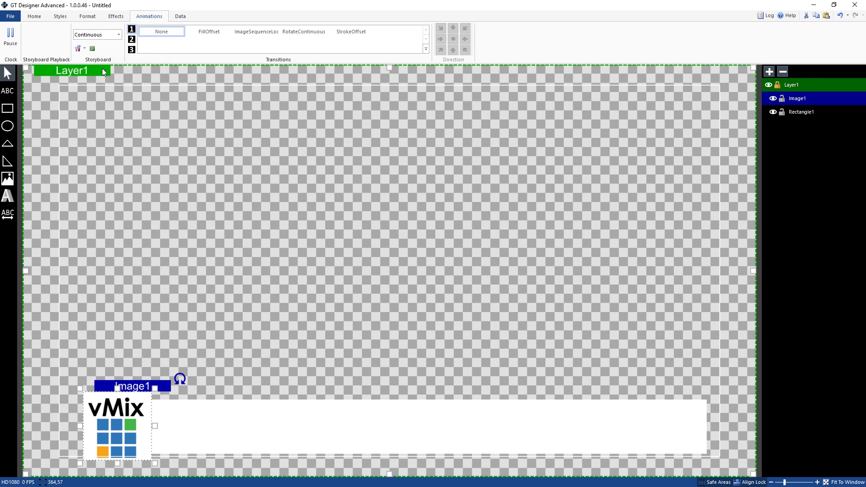
Apply the RotateContinuous animation to the vMix logo cube.
{"action": "left_click", "coordinate": [296, 32]}
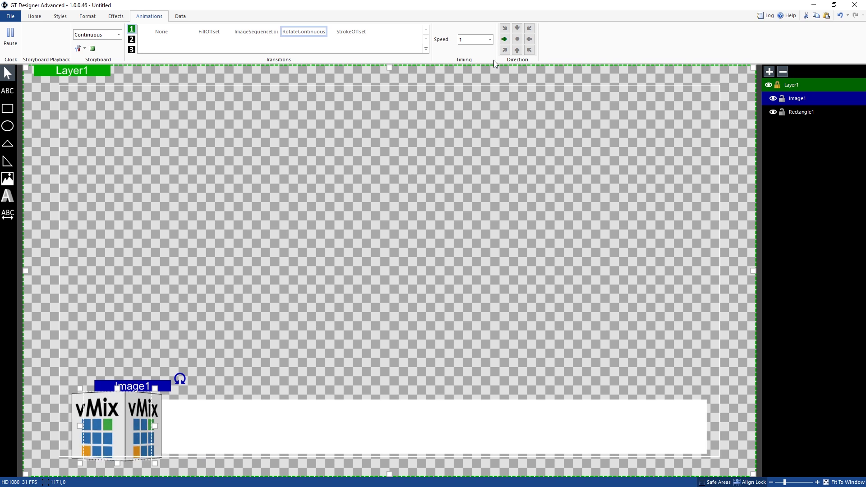
{"action": "left_click", "coordinate": [489, 40]}
Slow the cube's rotation speed to .05 and make it spin horizontally leftward.
{"action": "left_click", "coordinate": [467, 76]}
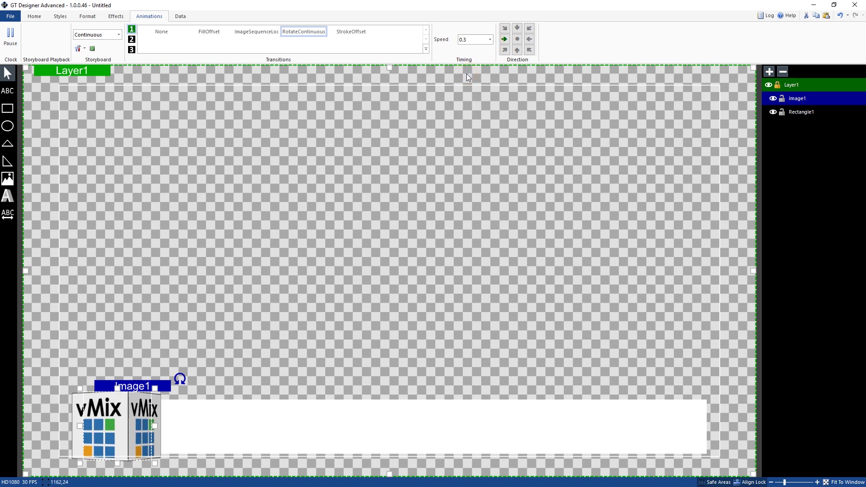
{"action": "left_click", "coordinate": [490, 40]}
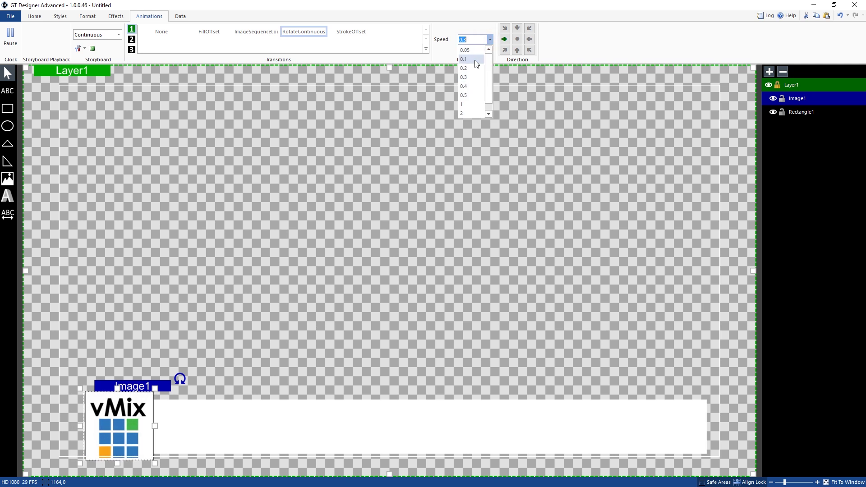
{"action": "left_click", "coordinate": [475, 61]}
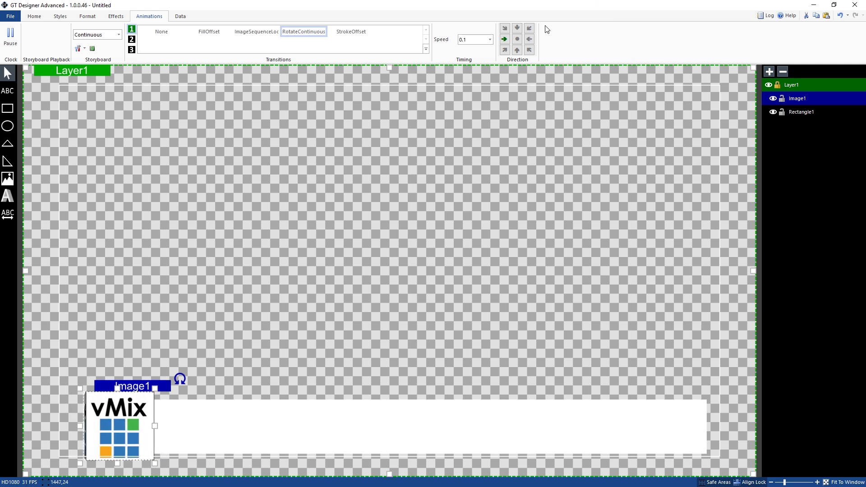
{"action": "left_click", "coordinate": [530, 29]}
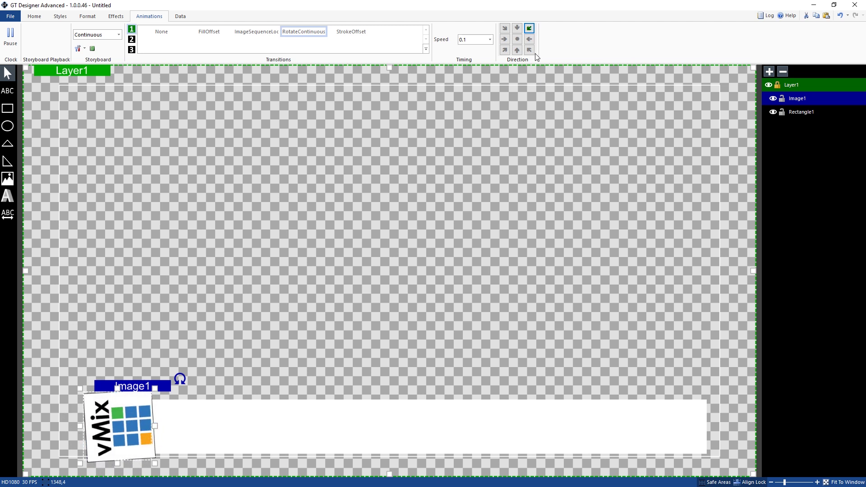
{"action": "left_click", "coordinate": [508, 30]}
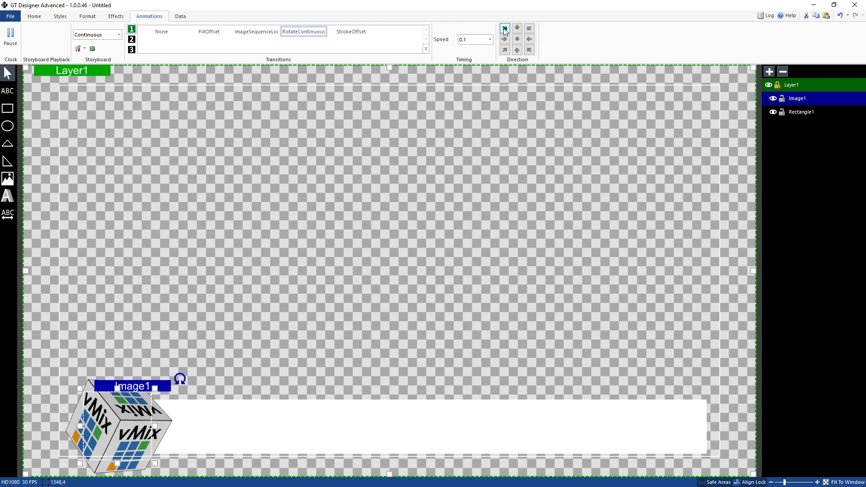
{"action": "left_click", "coordinate": [505, 39]}
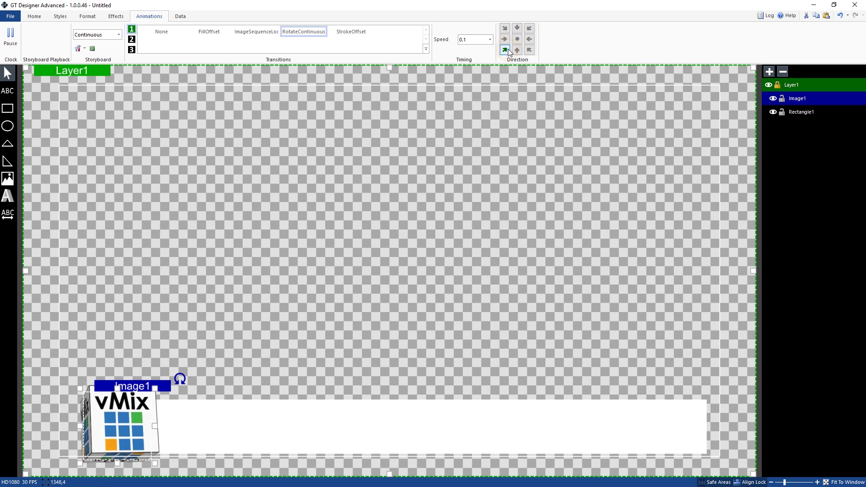
{"action": "left_click", "coordinate": [503, 40]}
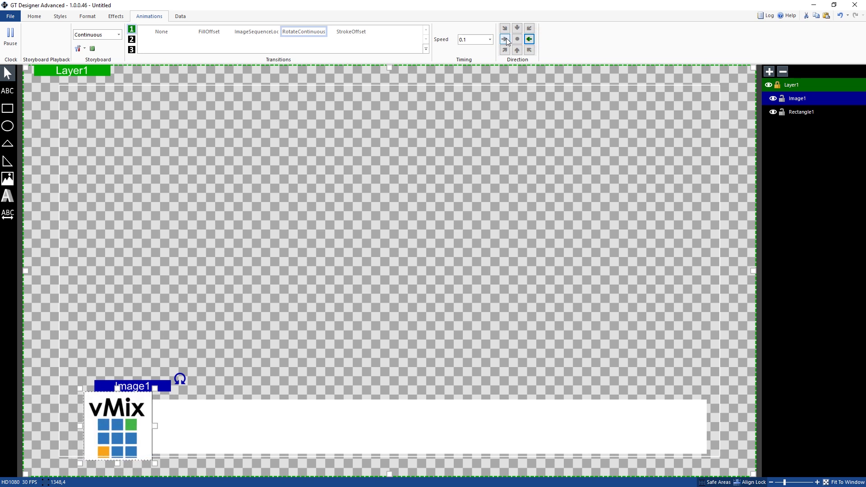
{"action": "left_click", "coordinate": [475, 39]}
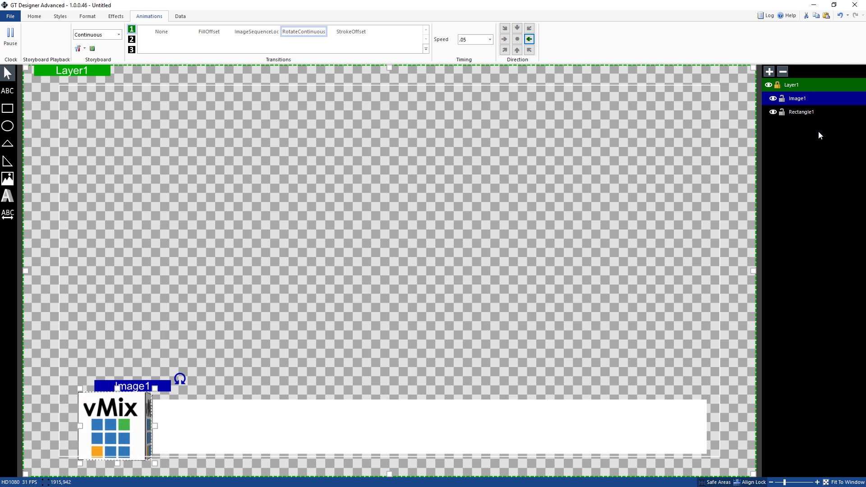
Draw TextBlock1 reading 'Text' across the white bar, then deselect it.
{"action": "left_click", "coordinate": [810, 113]}
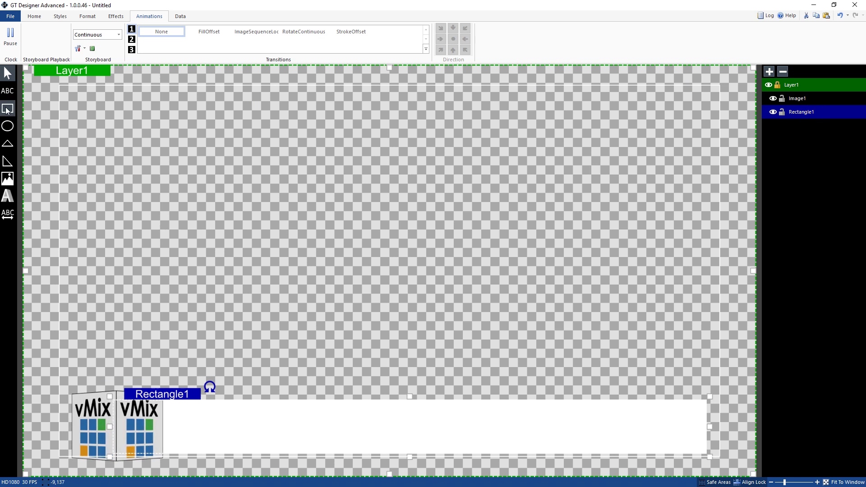
{"action": "left_click", "coordinate": [7, 91]}
{"action": "left_click_drag", "start_coordinate": [176, 405], "coordinate": [668, 450]}
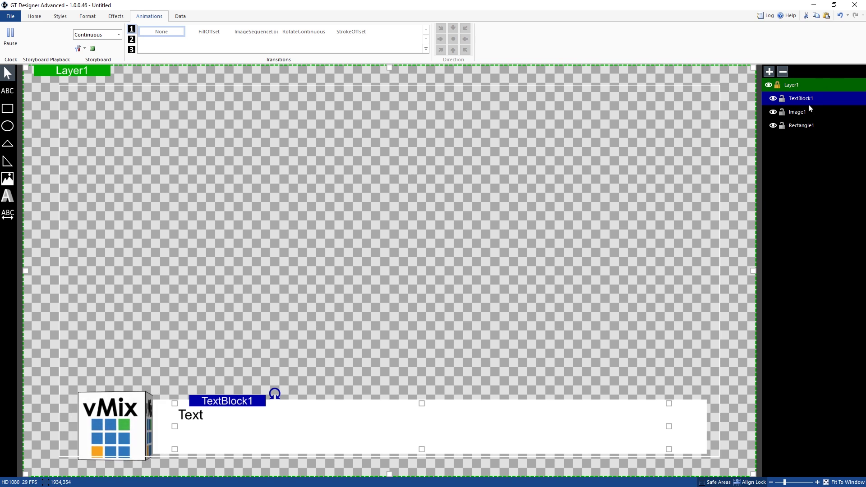
{"action": "left_click", "coordinate": [807, 87]}
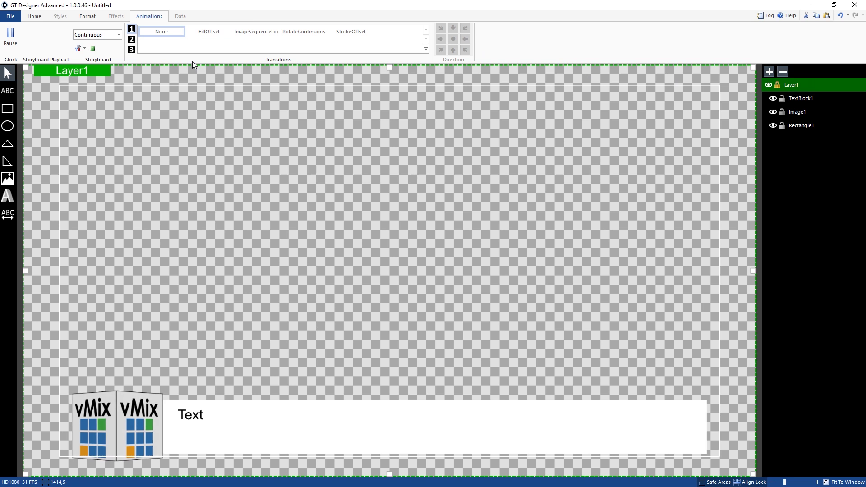
Give the TransitionIn storyboard a Fly animation.
{"action": "left_click", "coordinate": [120, 36]}
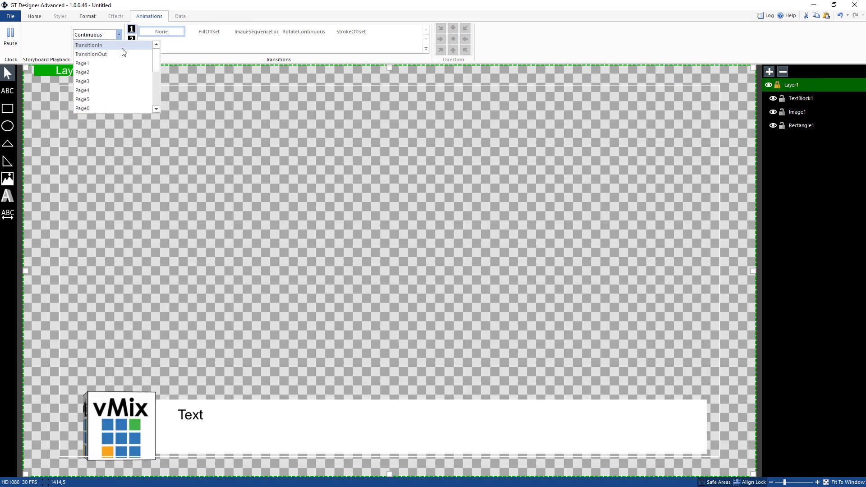
{"action": "left_click", "coordinate": [117, 50]}
{"action": "left_click", "coordinate": [208, 42]}
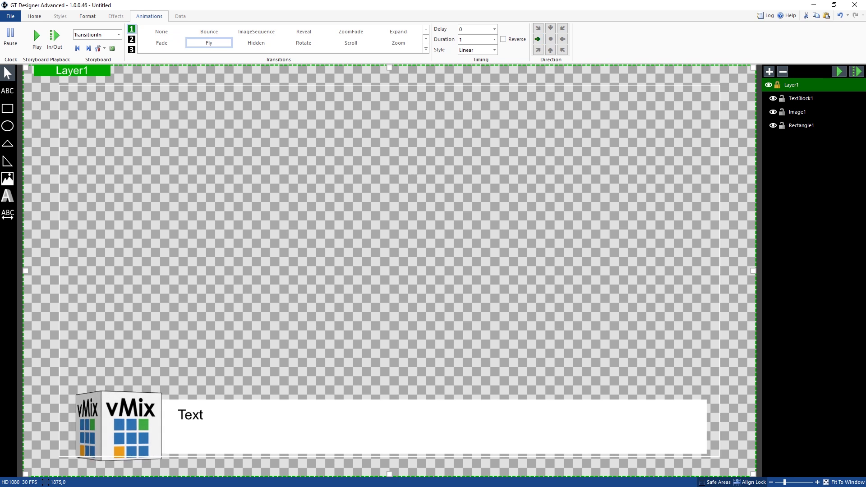
Give the TransitionOut storyboard a Fly animation to the left, then preview In/Out.
{"action": "left_click", "coordinate": [119, 35]}
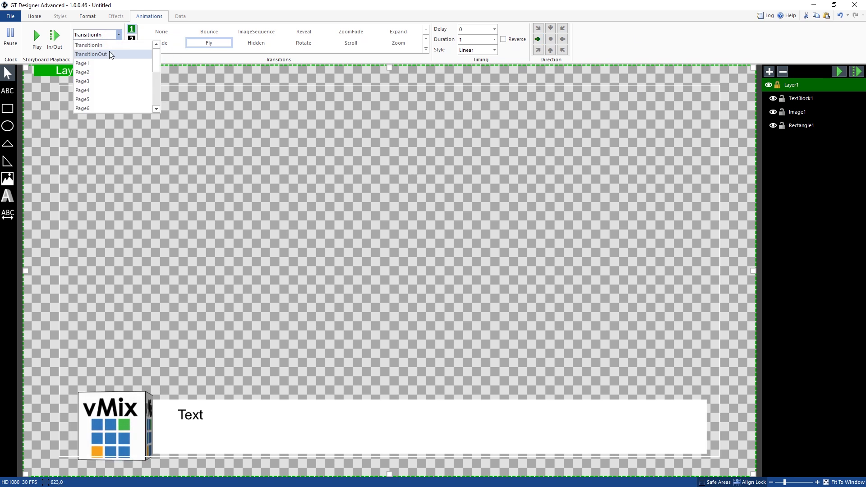
{"action": "left_click", "coordinate": [109, 54]}
{"action": "left_click", "coordinate": [208, 43]}
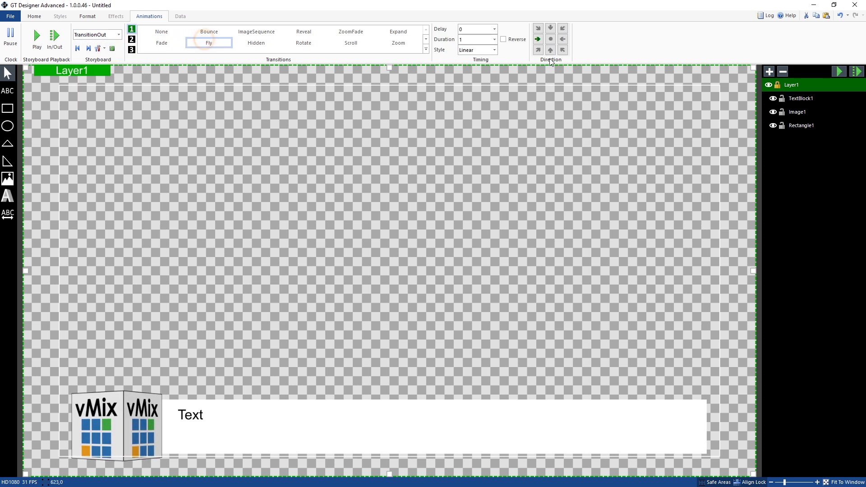
{"action": "left_click", "coordinate": [563, 39]}
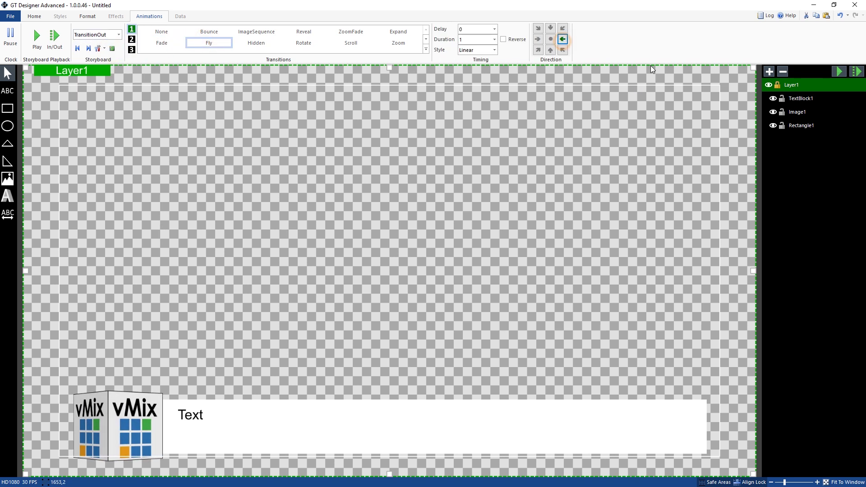
{"action": "left_click", "coordinate": [857, 73]}
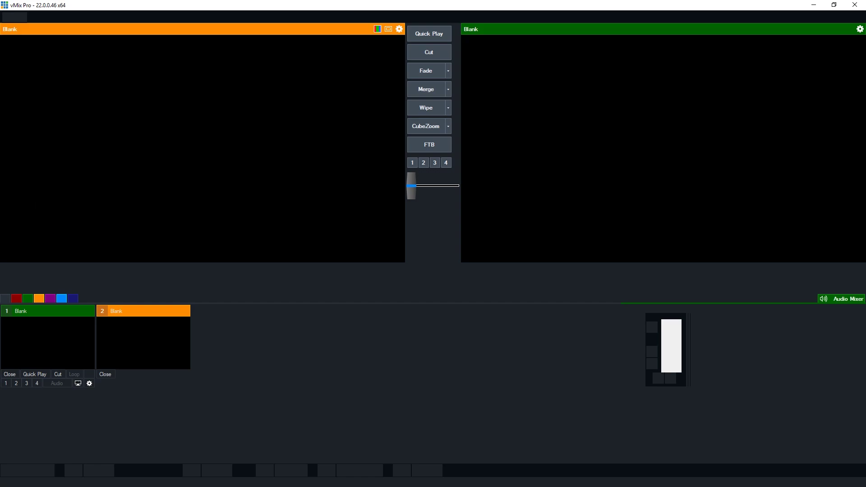
Save the title under the new name 'spinner' in the GT Video folder.
{"action": "left_click", "coordinate": [32, 472]}
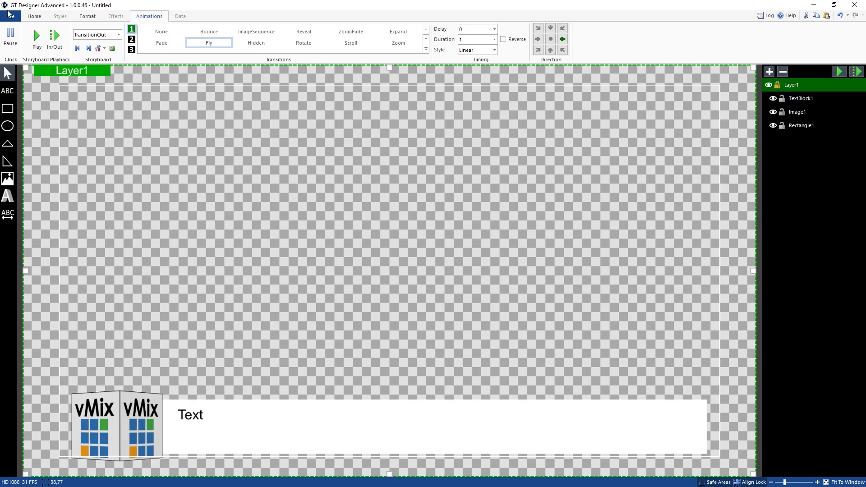
{"action": "left_click", "coordinate": [11, 17]}
{"action": "left_click", "coordinate": [40, 85]}
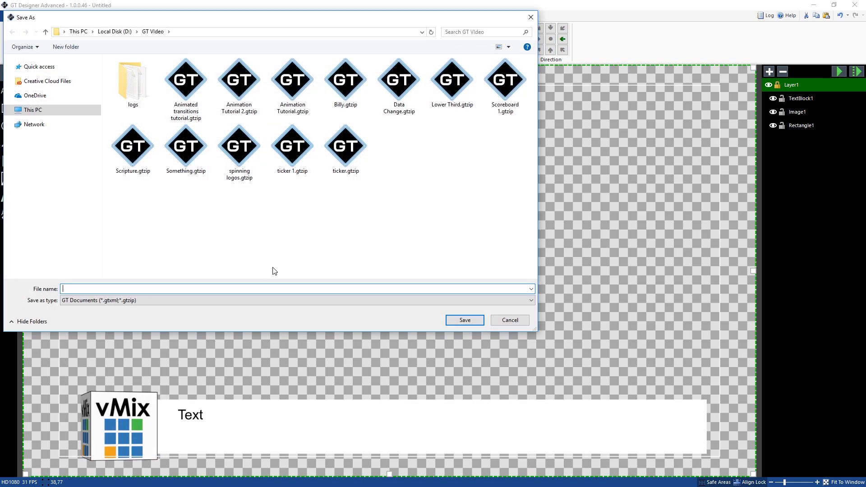
{"action": "type", "text": "spinn"}
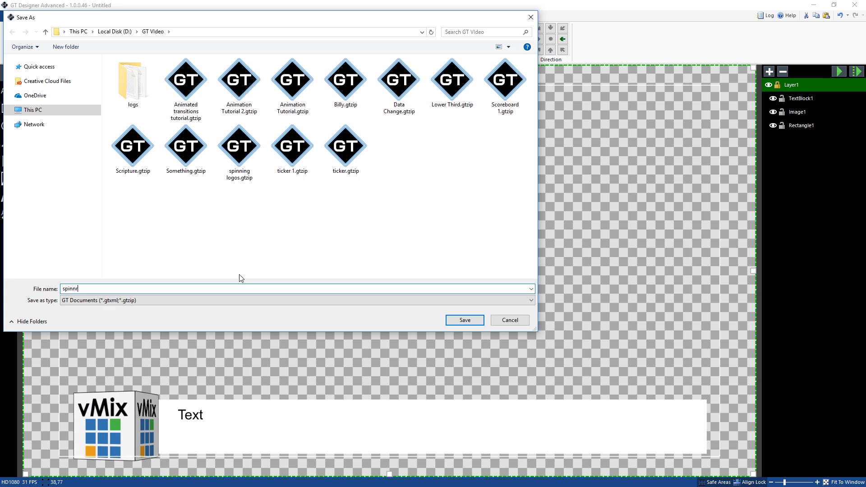
{"action": "type", "text": "er"}
{"action": "key", "text": "Return"}
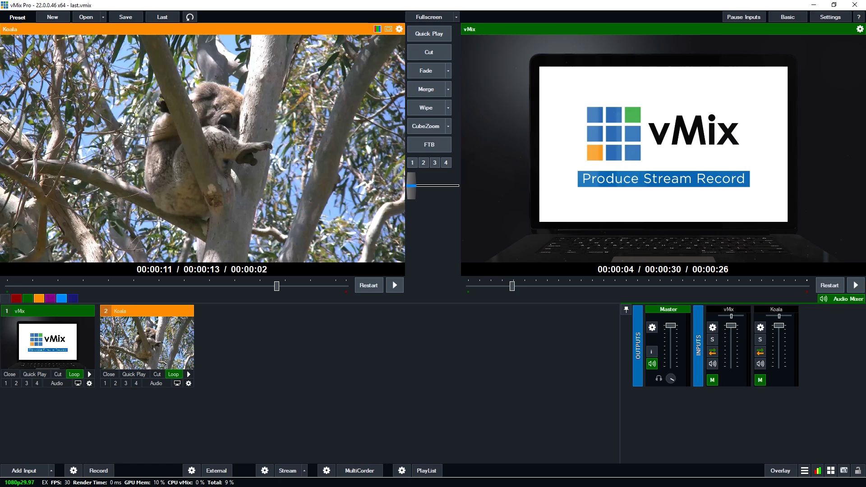
Add the recently used spinner title from Title / XAML as vMix input 3.
{"action": "left_click", "coordinate": [24, 470]}
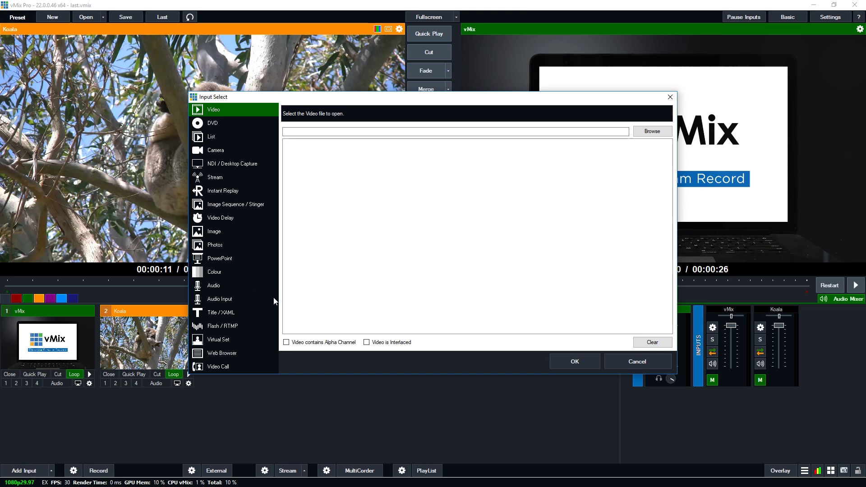
{"action": "left_click", "coordinate": [239, 313]}
{"action": "left_click", "coordinate": [601, 128]}
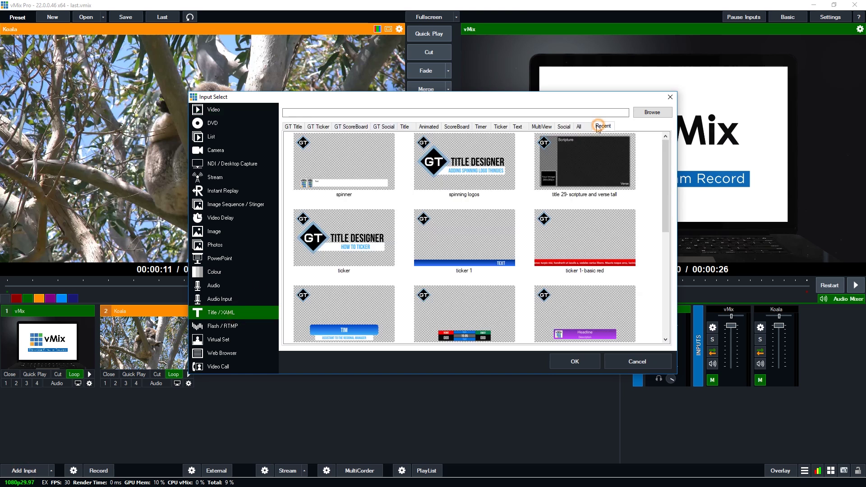
{"action": "left_click", "coordinate": [331, 171]}
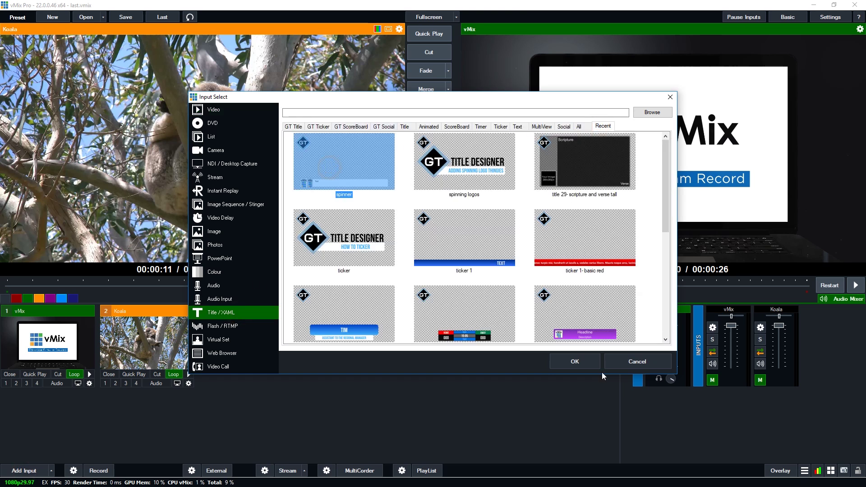
{"action": "left_click", "coordinate": [577, 367]}
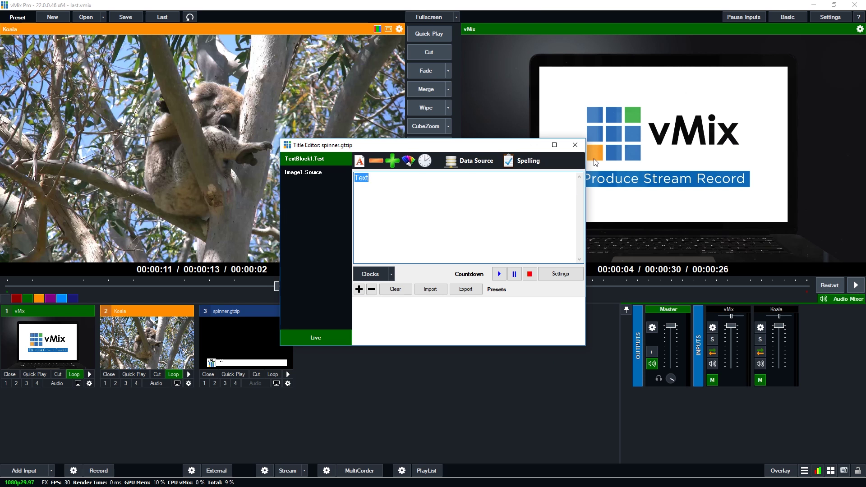
{"action": "left_click", "coordinate": [576, 146]}
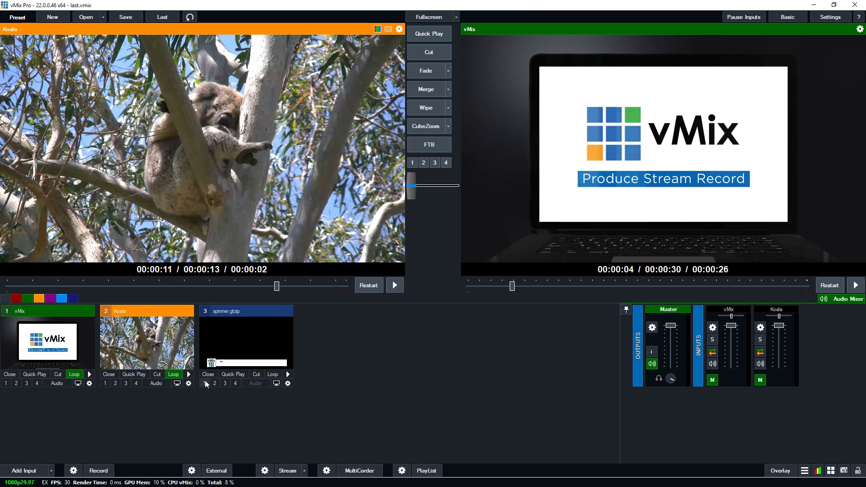
Put input 3, the spinner title, on overlay channel 1.
{"action": "left_click", "coordinate": [206, 384]}
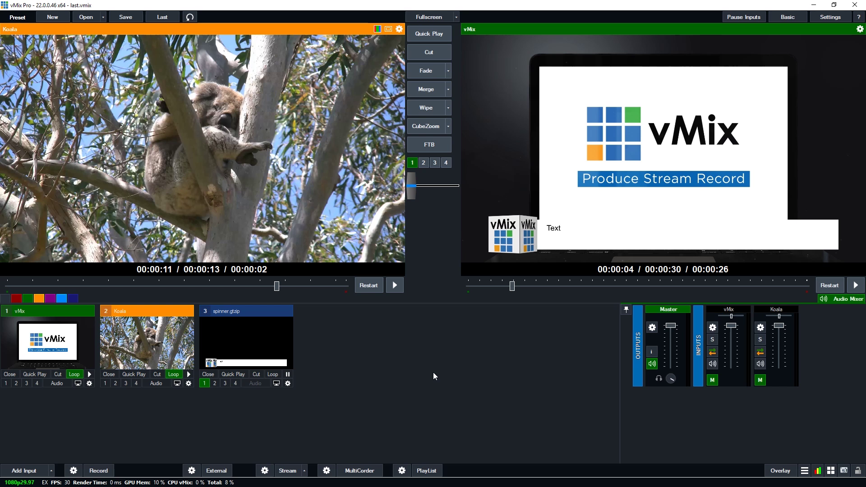